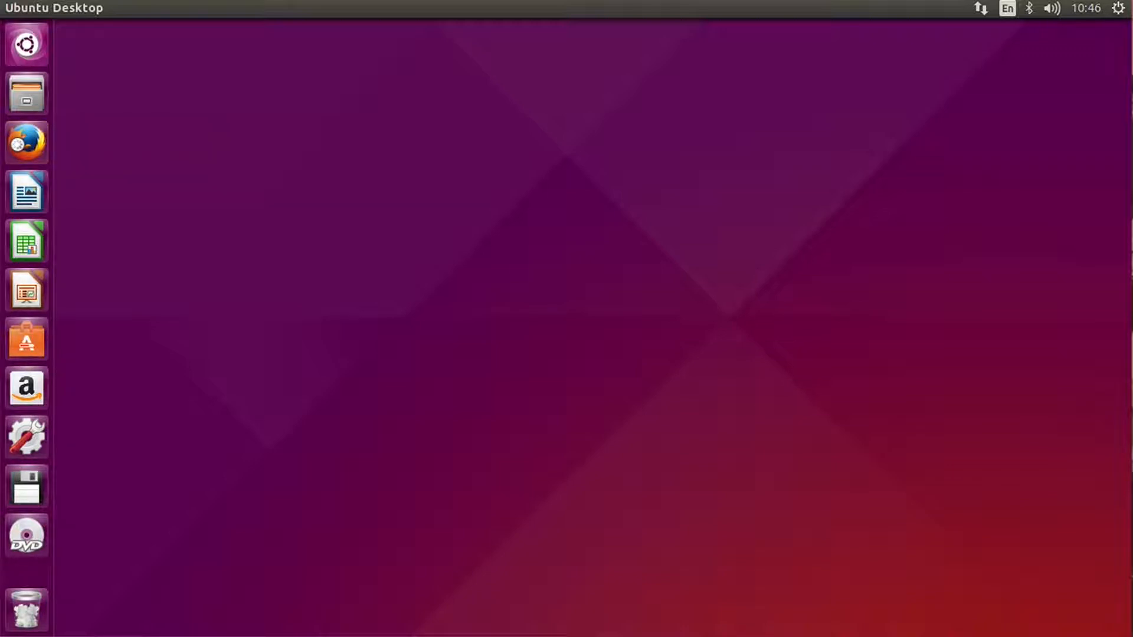
Go to jetbrains.com in Firefox and open the IntelliJ IDEA product page.
left_click(222, 59)
type("jetbrains.com/")
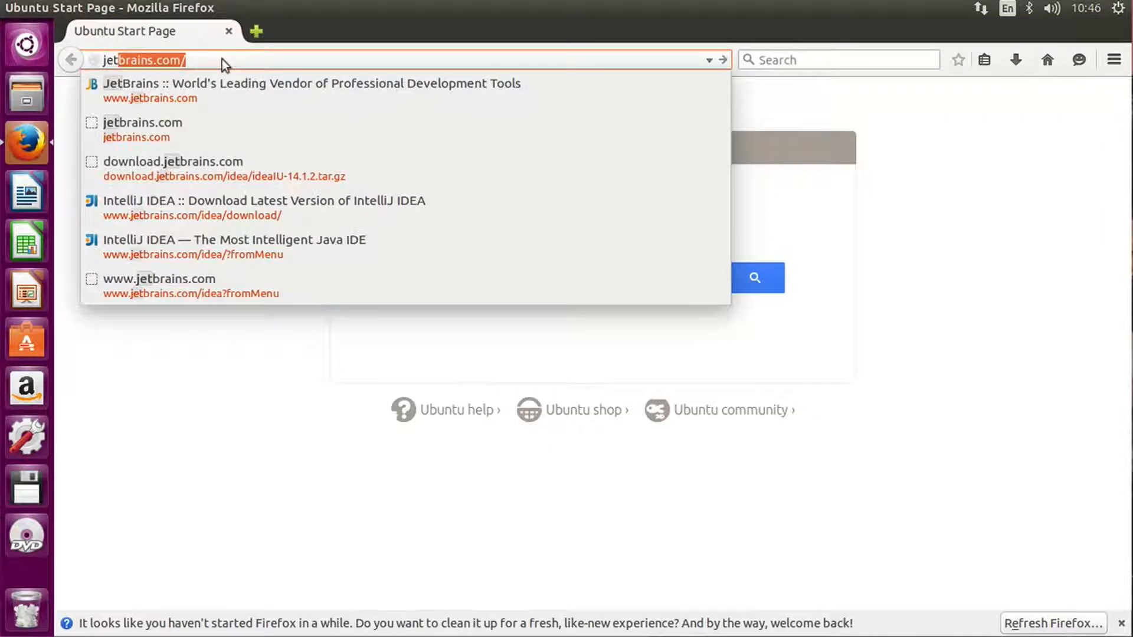
key("Return")
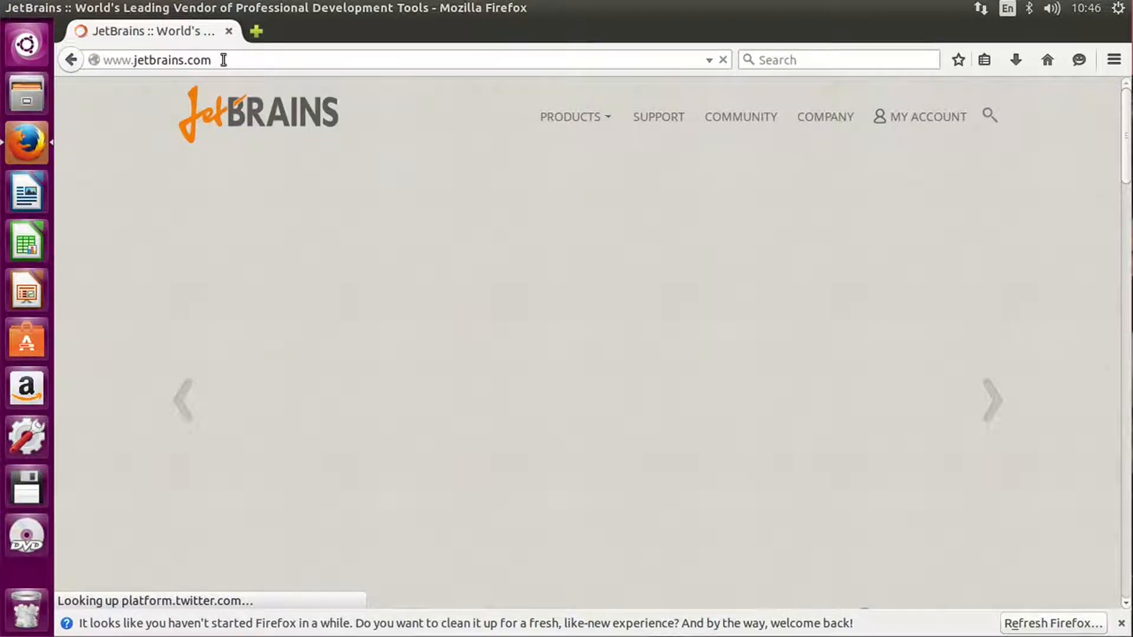
left_click(586, 118)
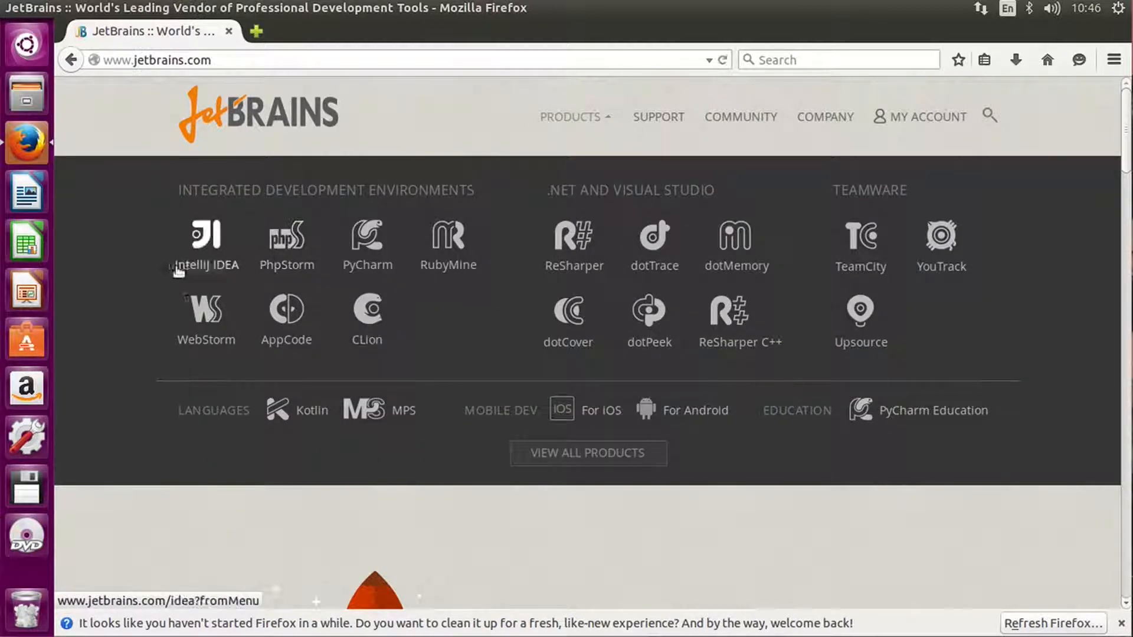
left_click(204, 266)
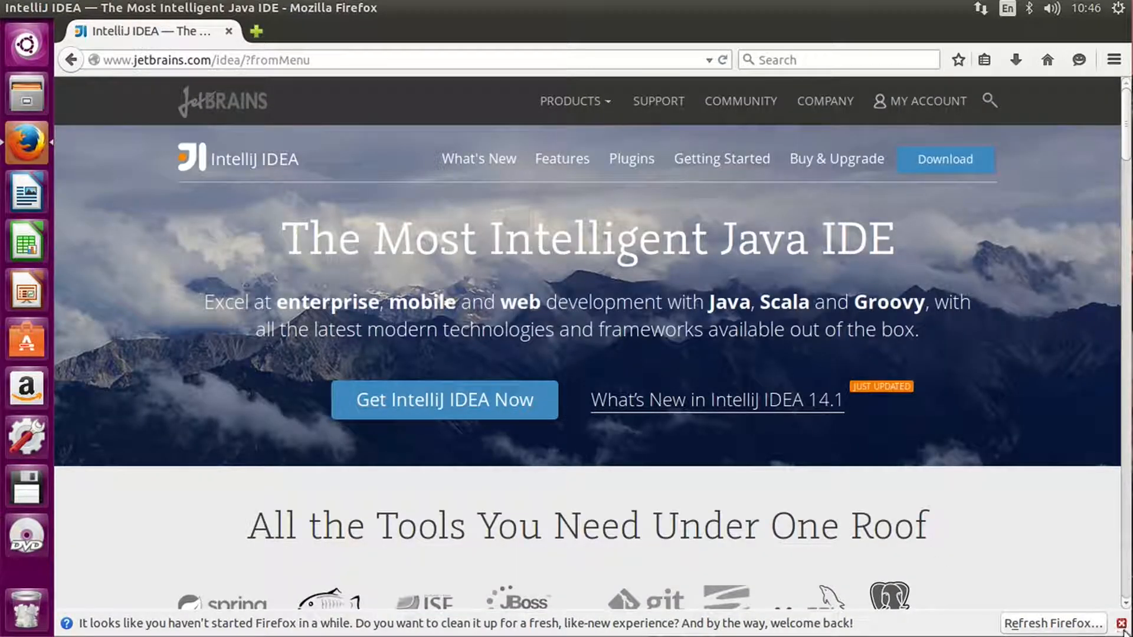
Dismiss the Firefox refresh notice and download the Linux Community Edition of IntelliJ IDEA, saving ideaIC-14.1.4.tar.gz to disk.
left_click(1121, 624)
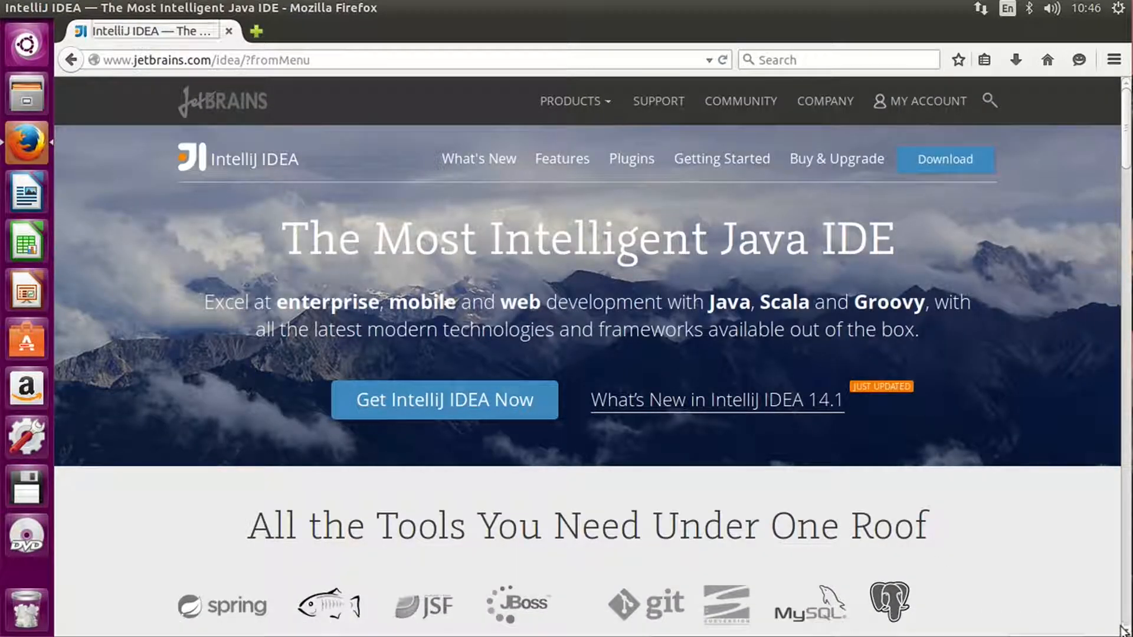
left_click(434, 404)
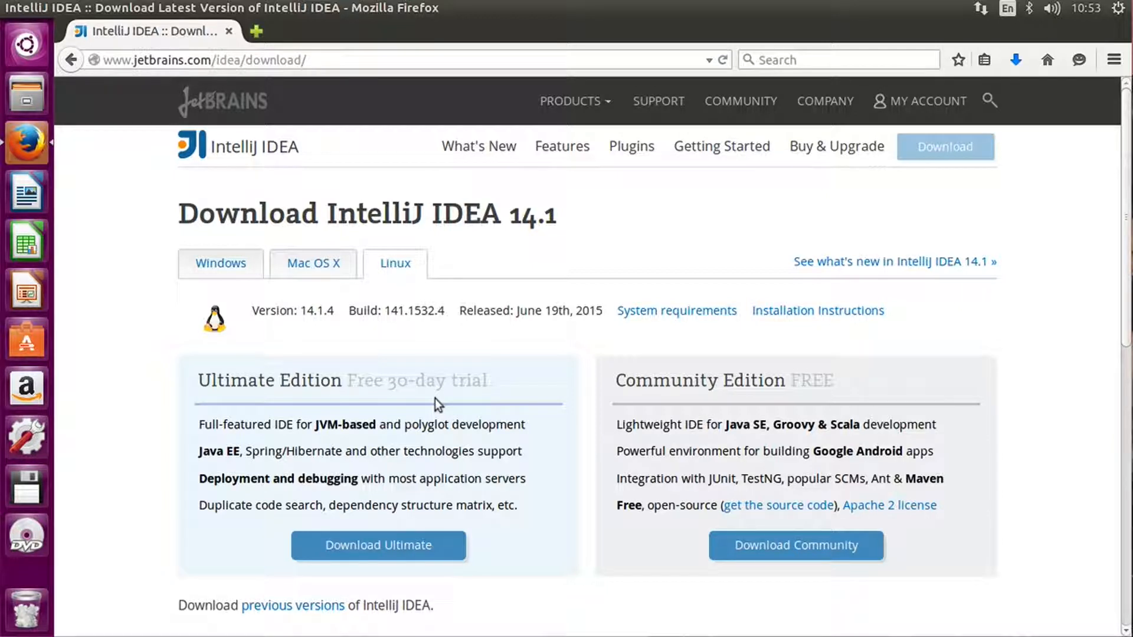
left_click(750, 549)
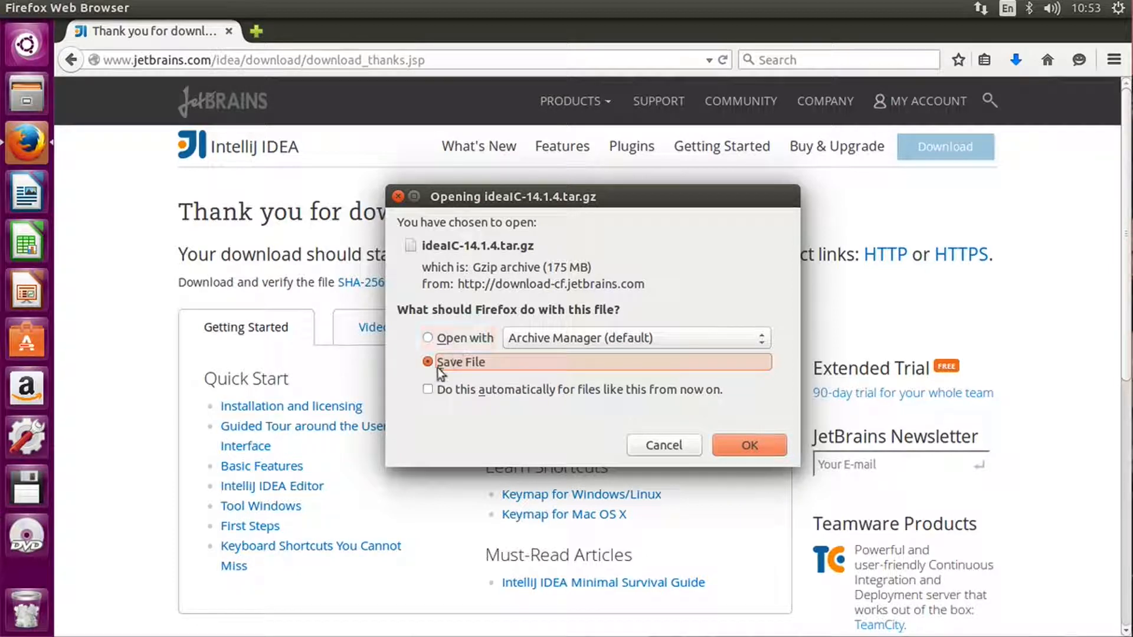
left_click(735, 445)
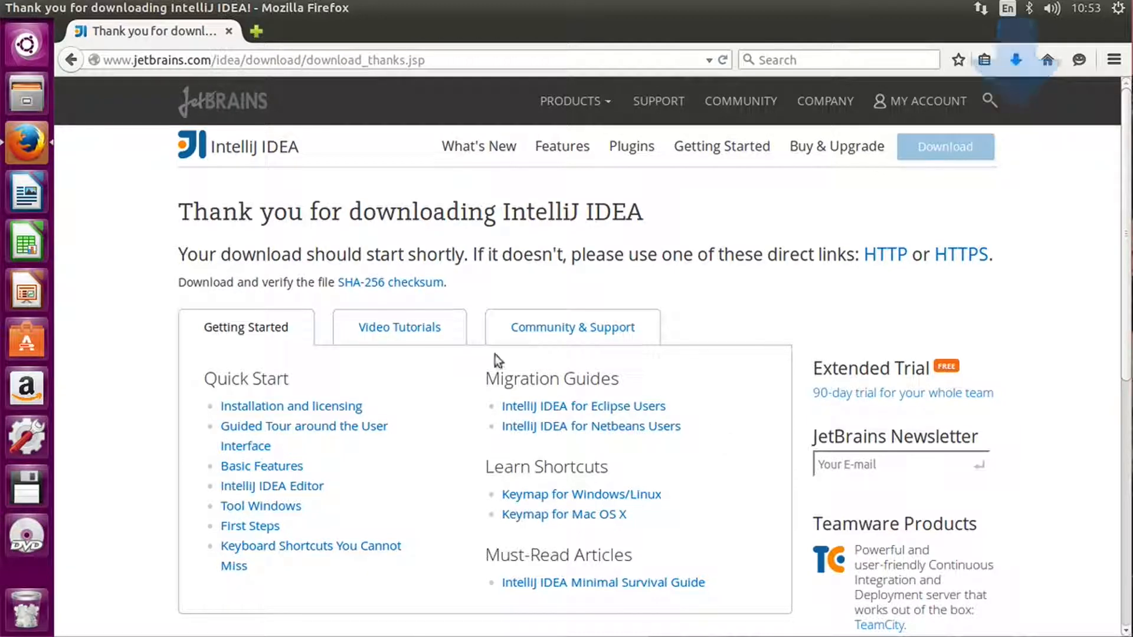
Switch to the Files application and open ideaIC-14.1.4.tar.gz from the Downloads folder in Archive Manager.
left_click(22, 104)
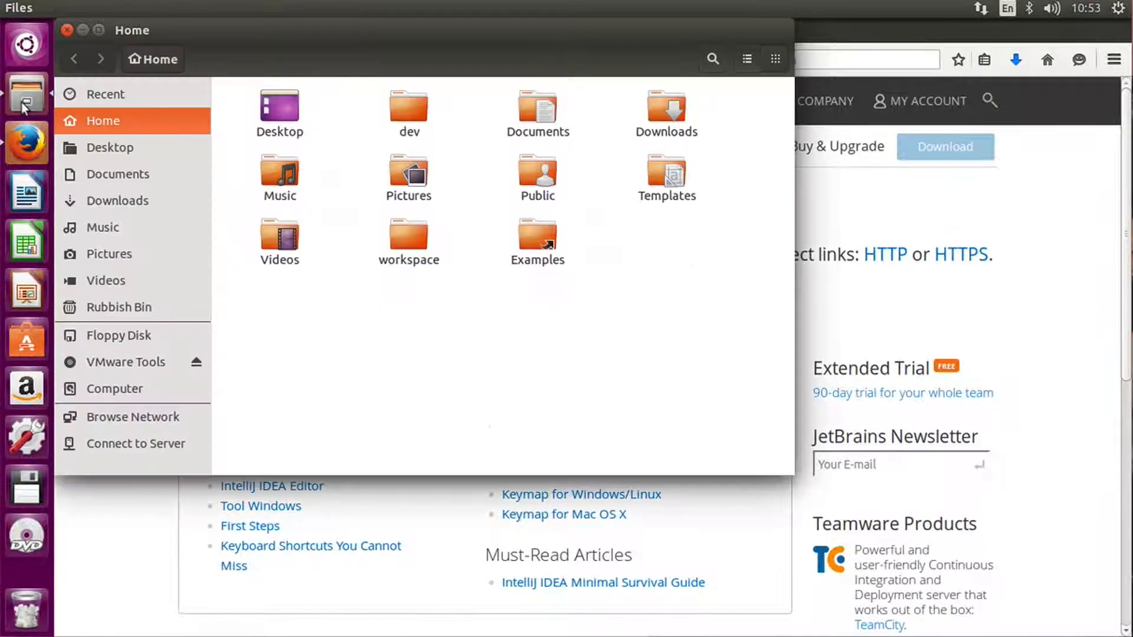
left_click(121, 201)
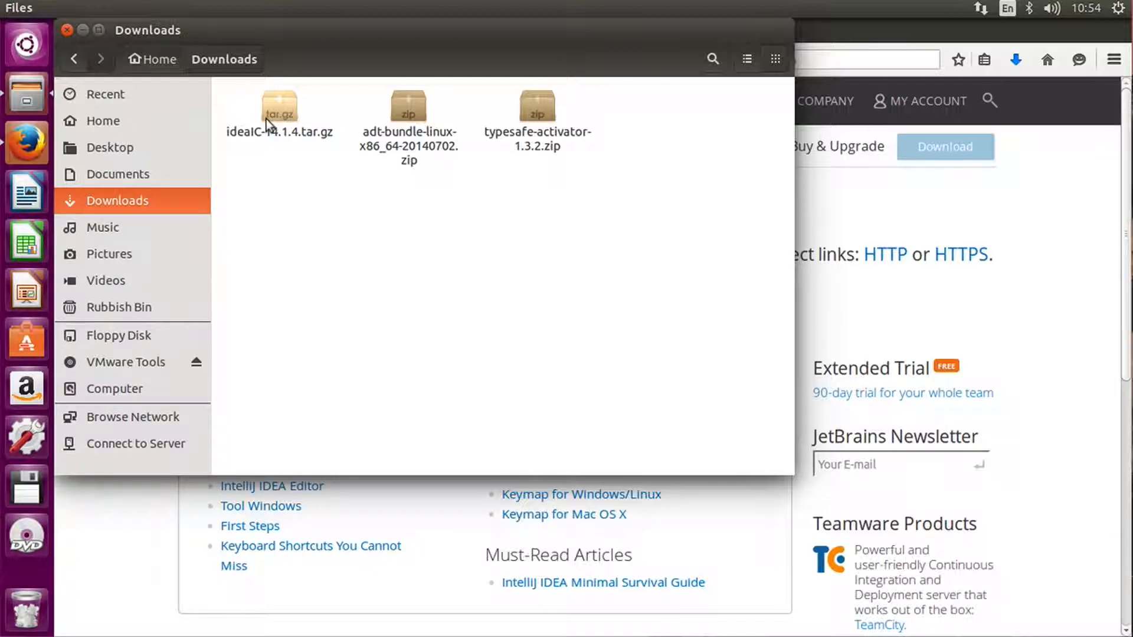
double_click(280, 108)
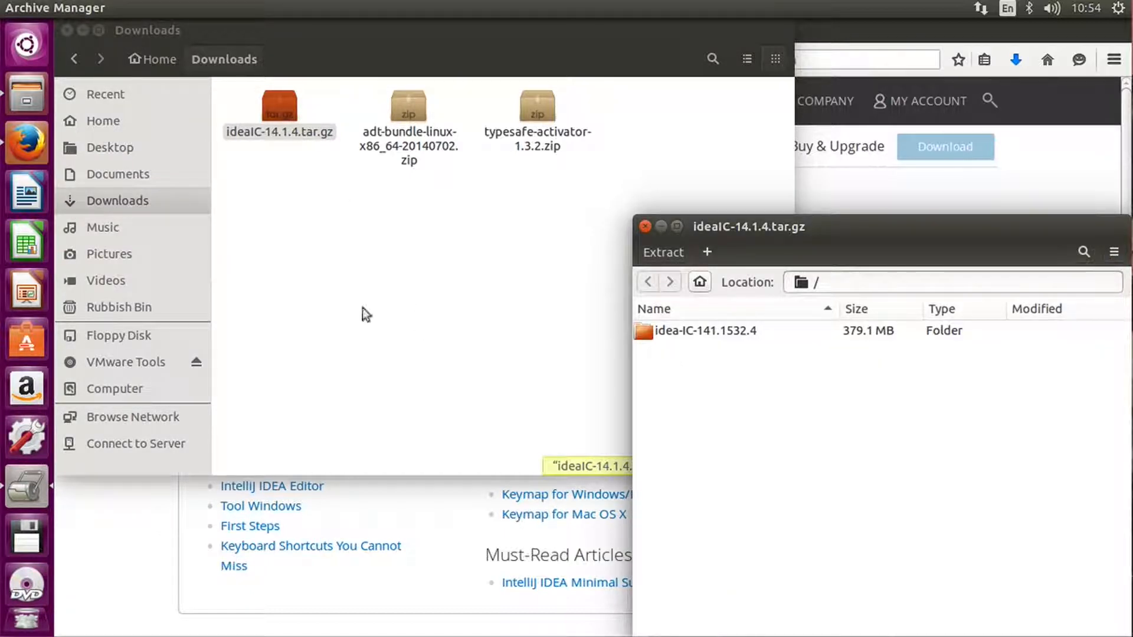
Extract the archive's idea-IC-141.1532.4 folder into the dev folder under Home and close the archive.
left_click(104, 123)
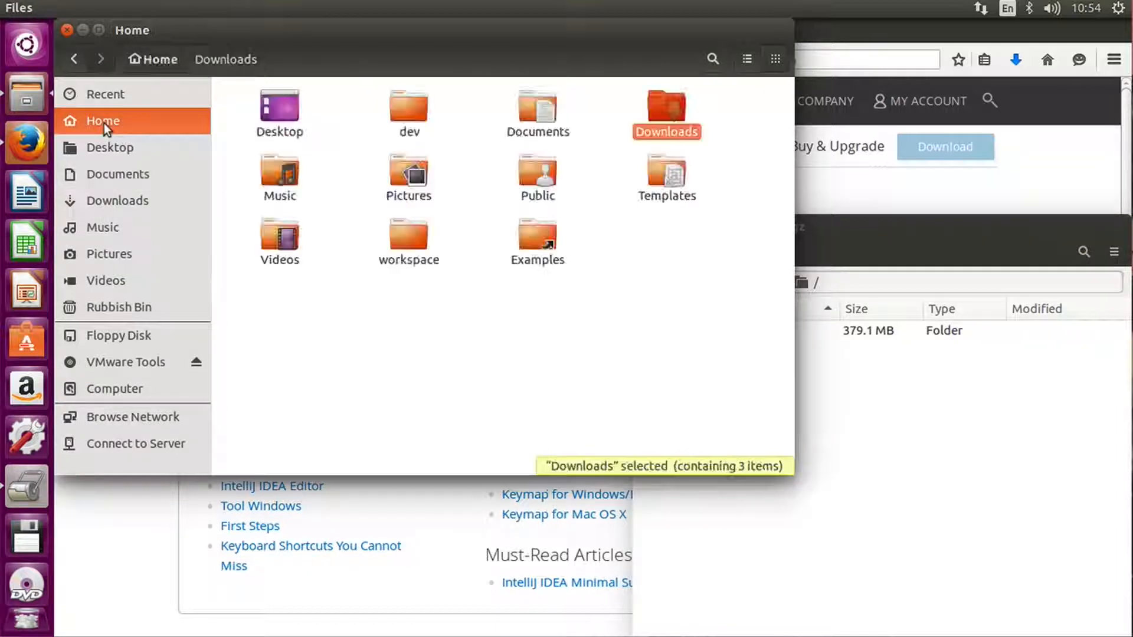
double_click(402, 111)
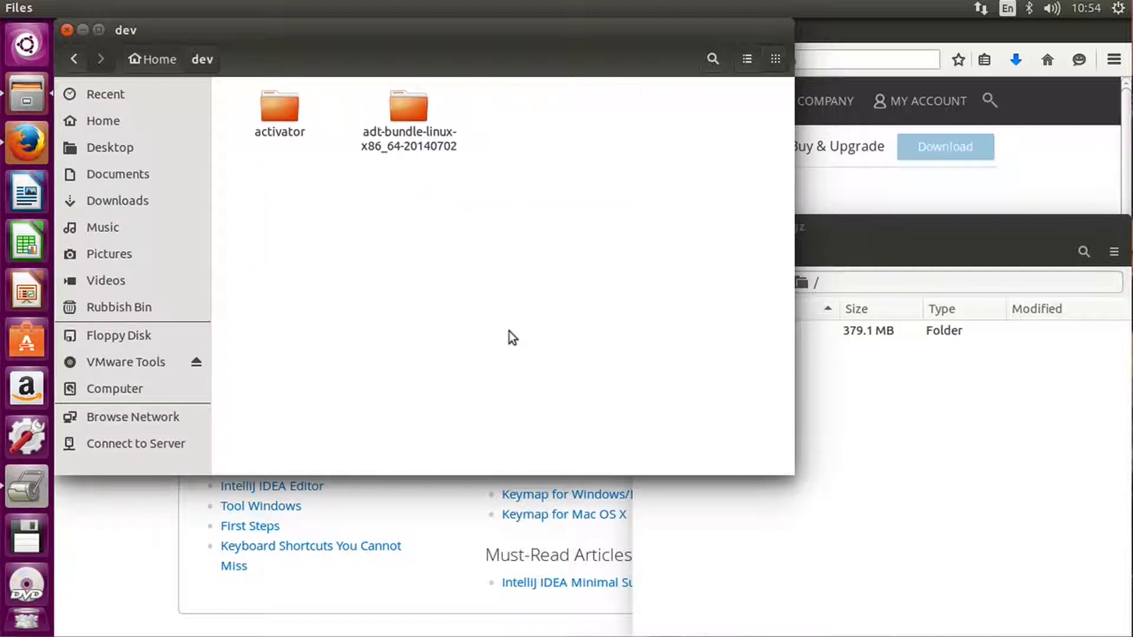
left_click(951, 398)
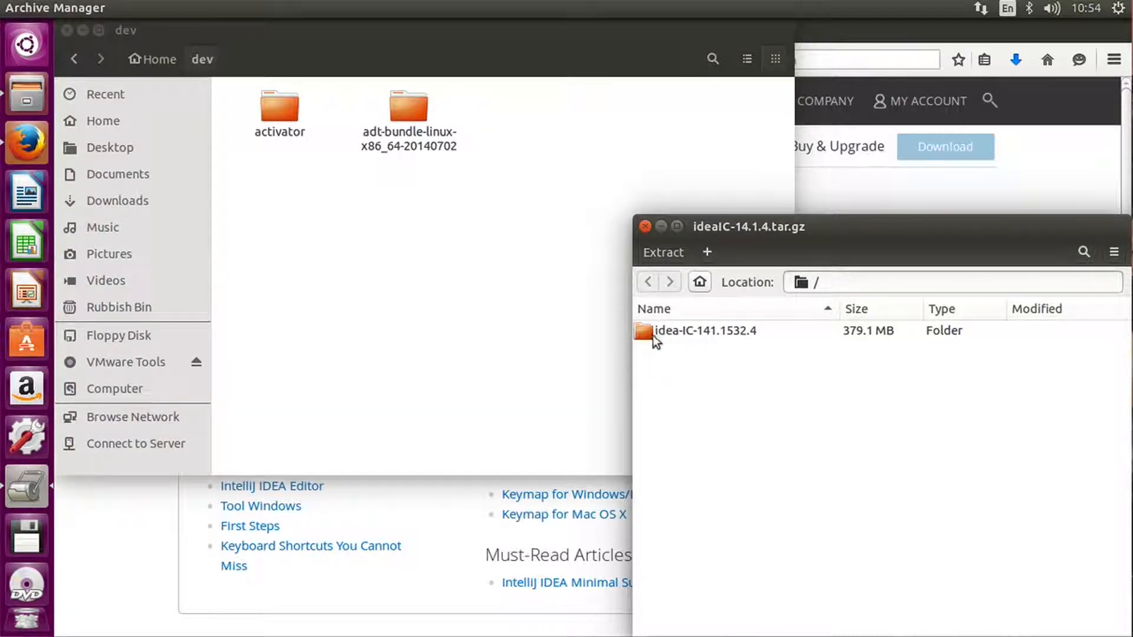
left_click(677, 336)
left_click_drag(677, 332, 362, 266)
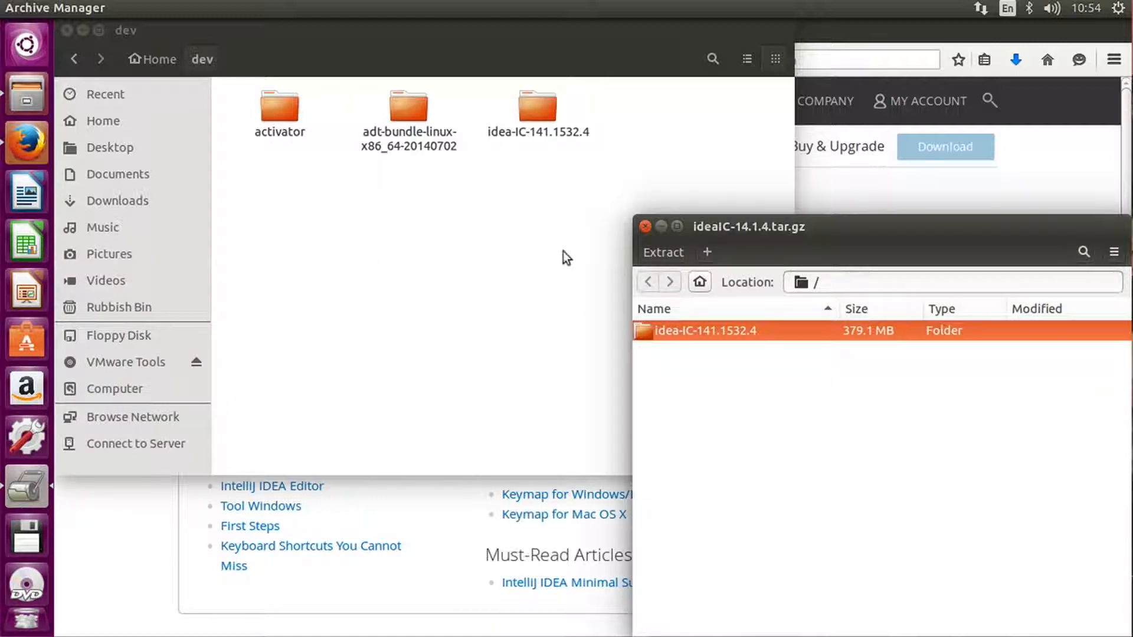
left_click(644, 225)
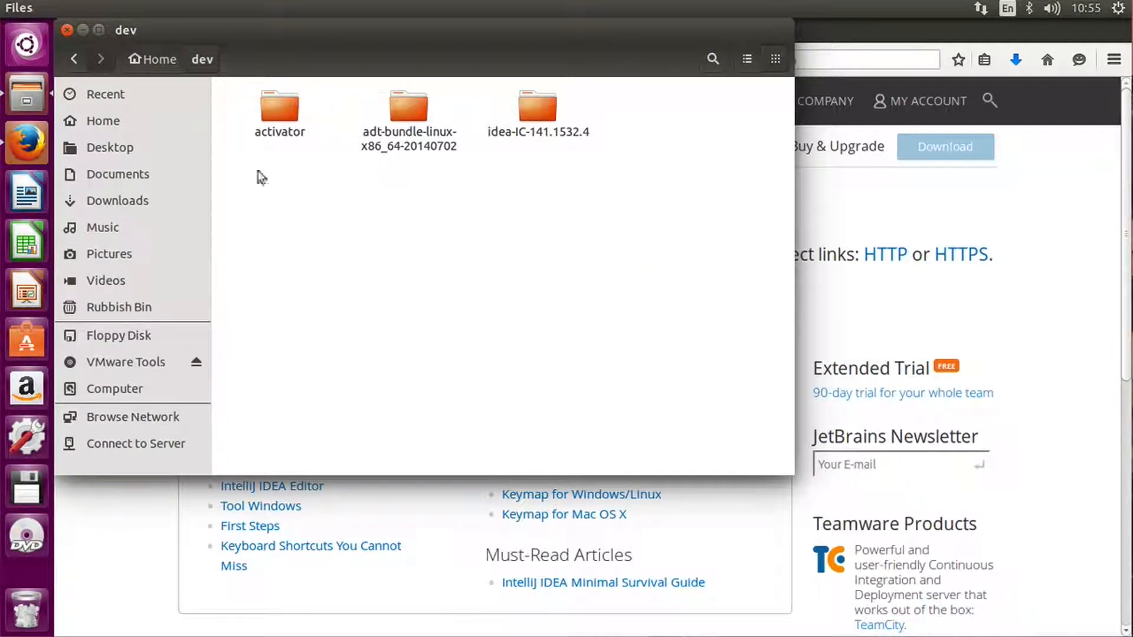
Launch a Terminal and place its window near the middle of the desktop.
left_click(41, 50)
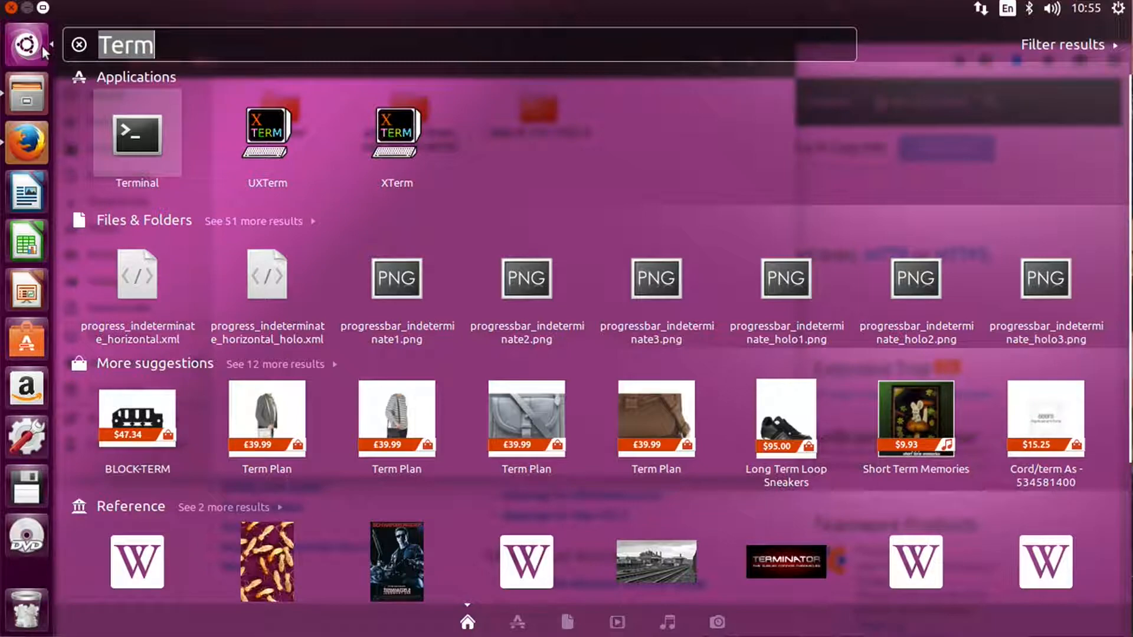
key("Return")
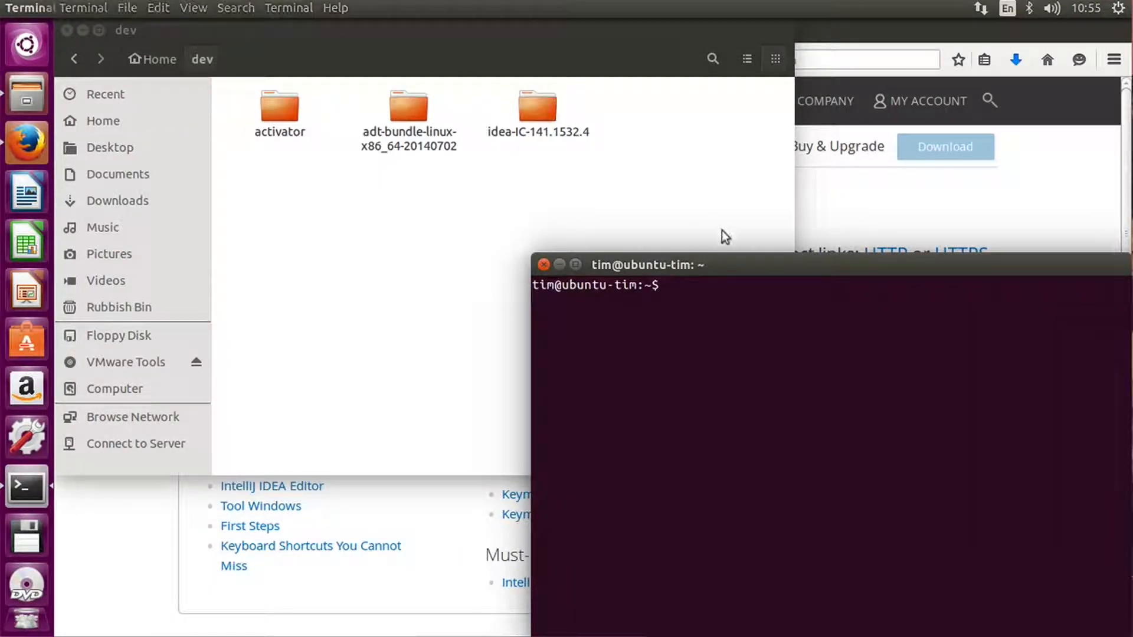
left_click_drag(755, 263, 501, 122)
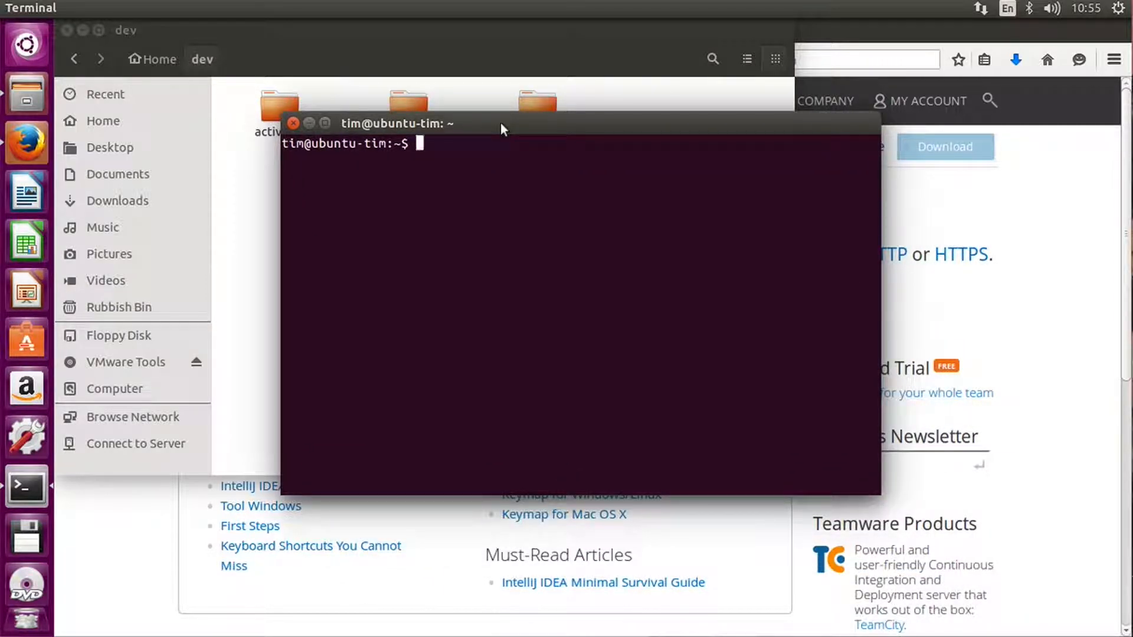
Change to the ~/dev/idea-IC-141.1532.4/ directory in the terminal and list its contents.
type("cd ")
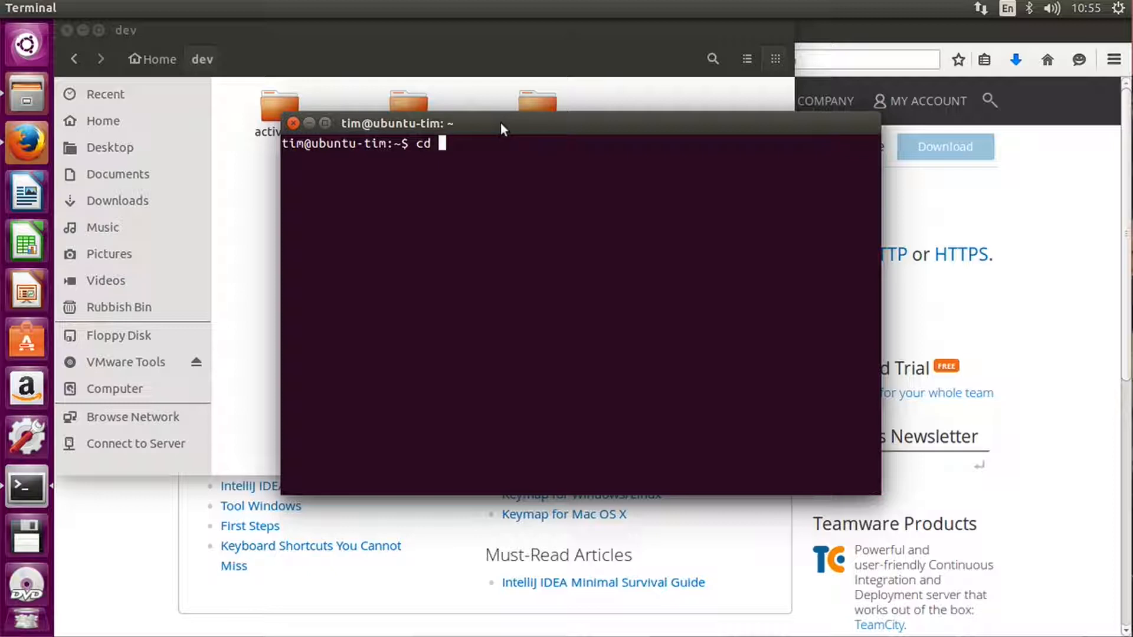
type("~/dev/i")
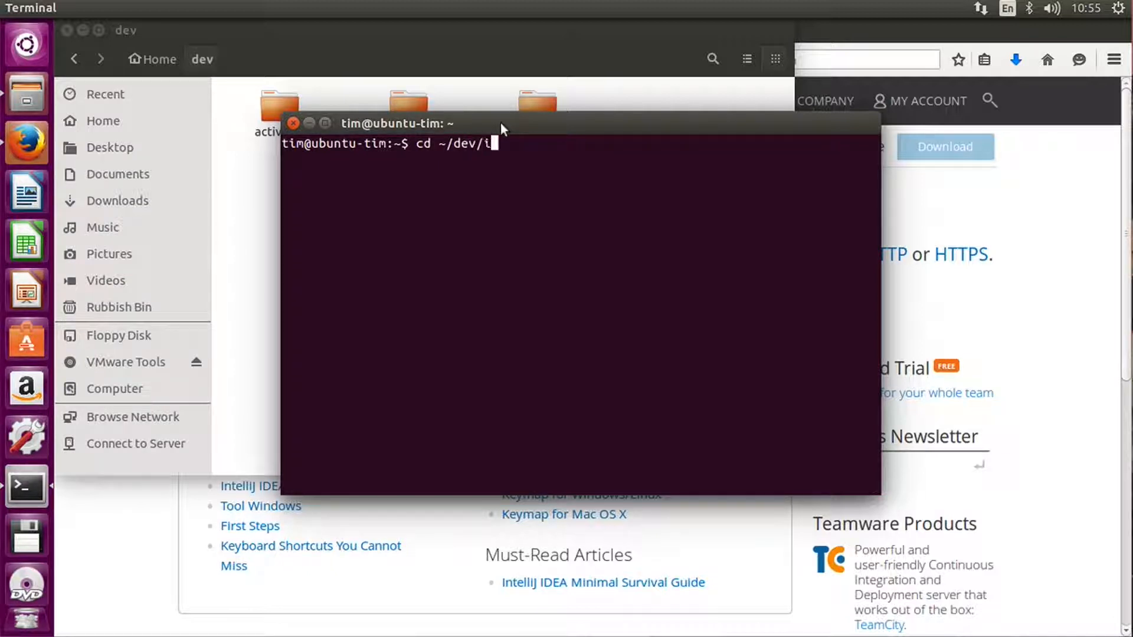
type("de")
key("Tab")
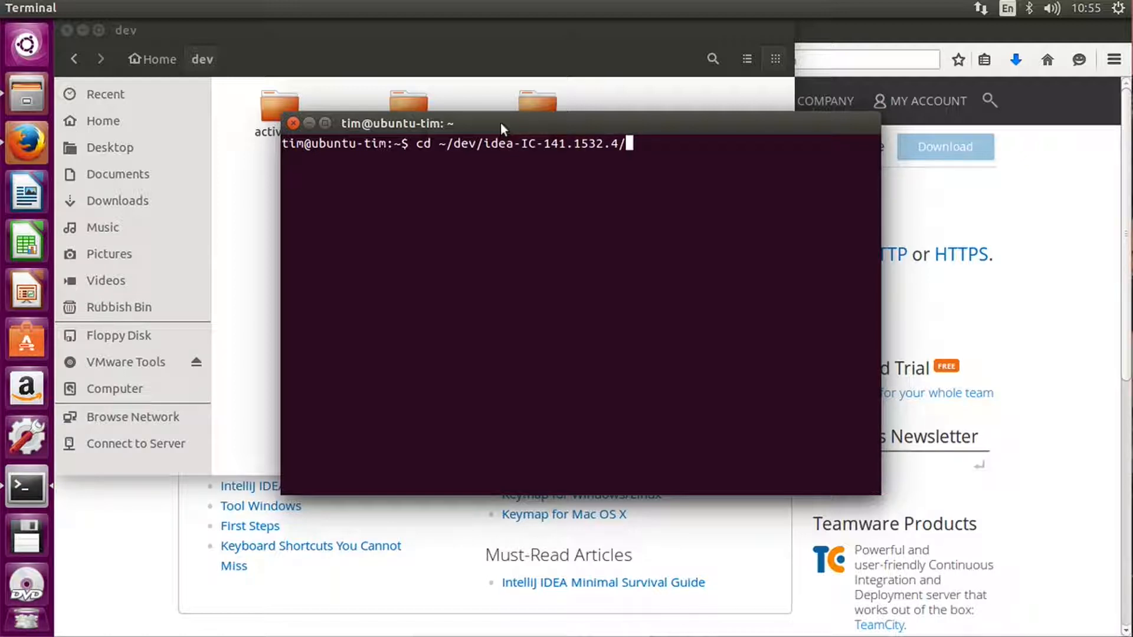
key("Return")
type("ls")
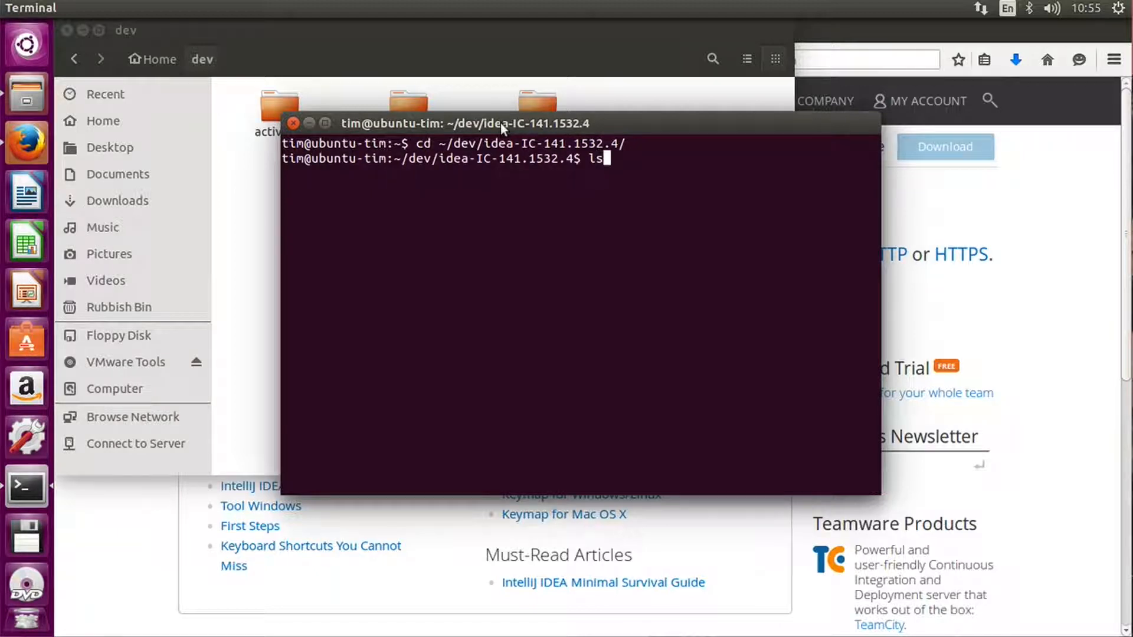
key("Return")
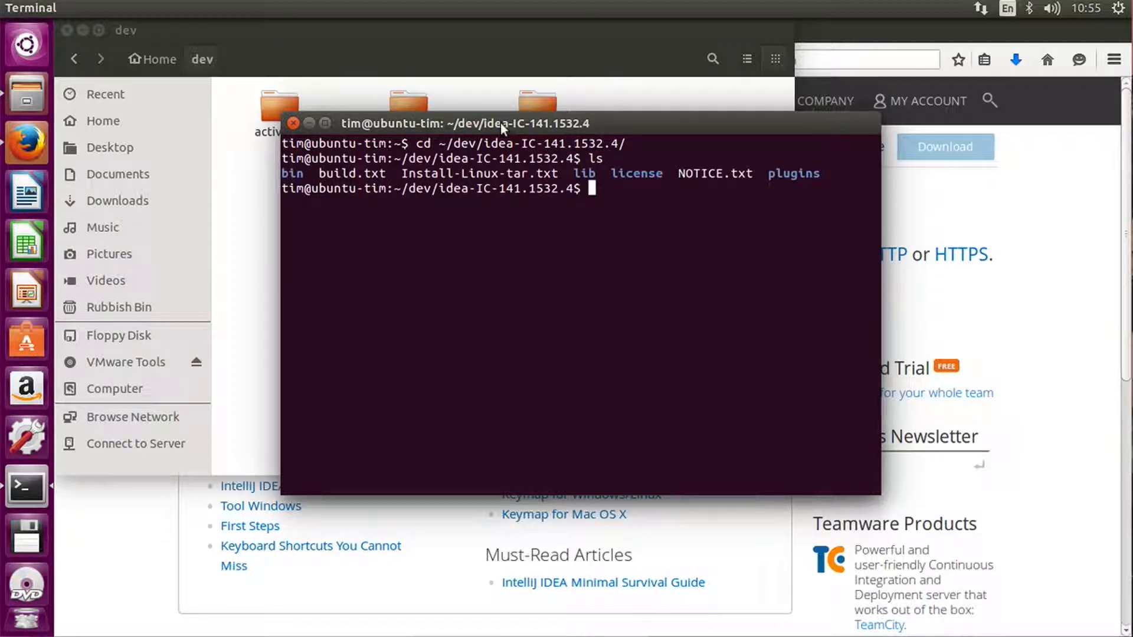
Change into the bin subdirectory and list the files in it.
type("cd bin")
key("Return")
type("ls")
key("Return")
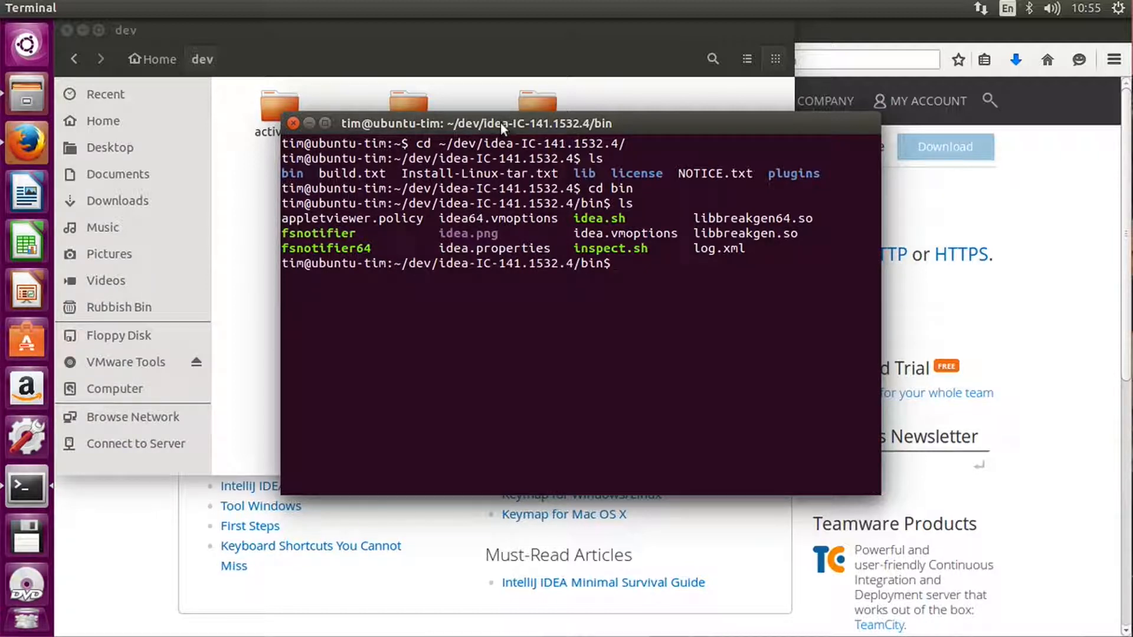
Run ./idea.sh to start IntelliJ IDEA and complete the installation without importing previous settings.
type("./idea.sj")
key("BackSpace")
type("h")
key("Return")
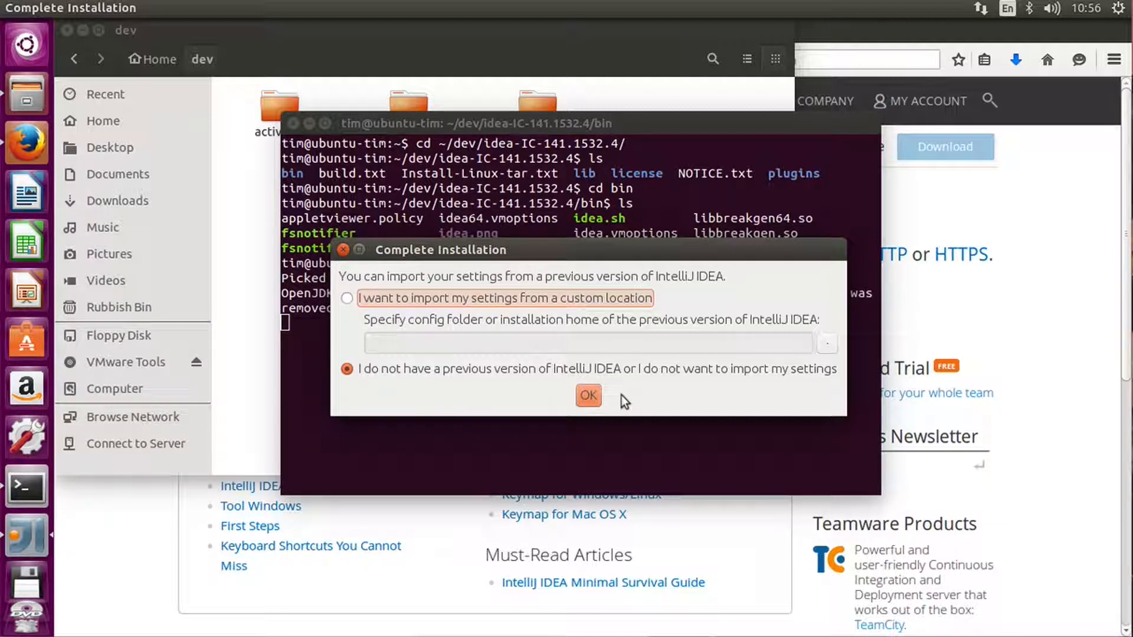
left_click(588, 396)
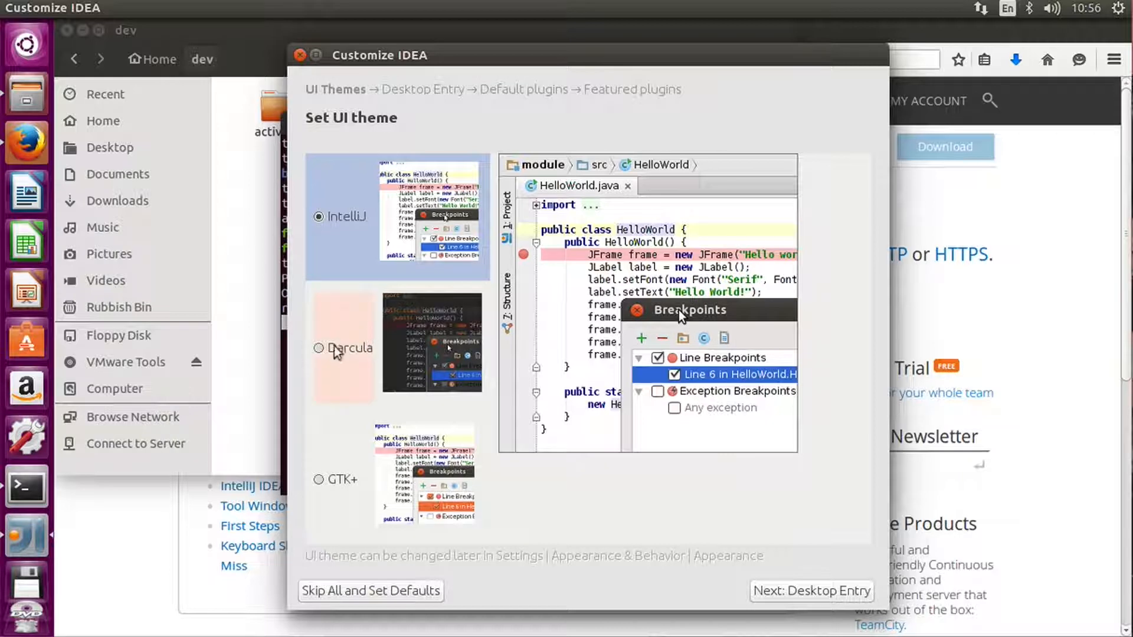
Preview the Darcula UI theme, choose the IntelliJ theme instead and continue to the desktop entry setup.
left_click(319, 353)
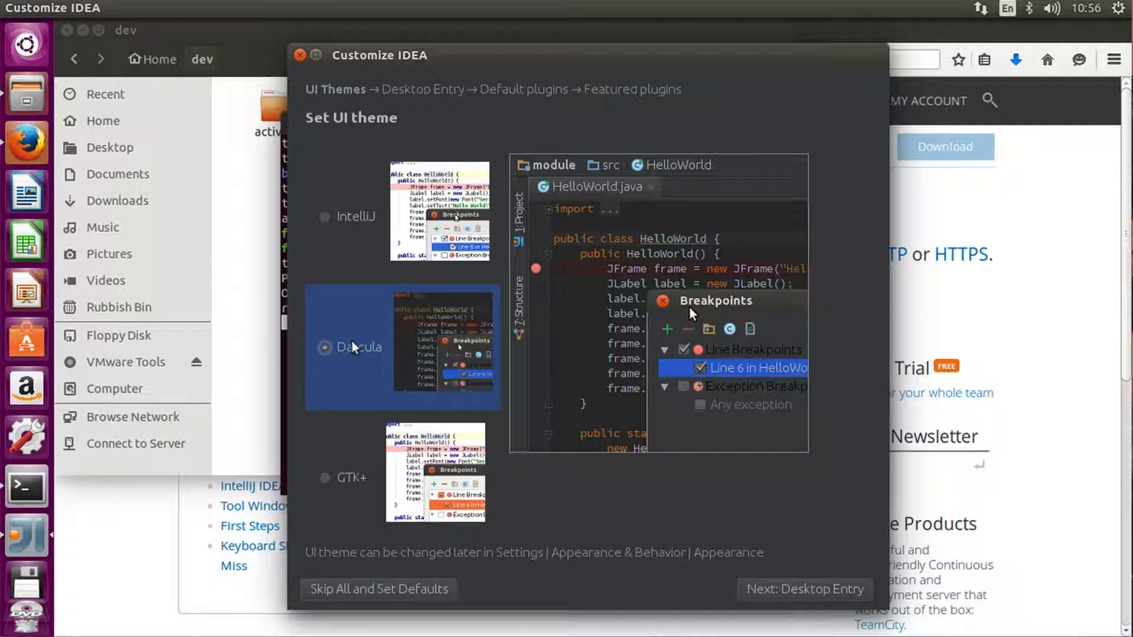
left_click(325, 218)
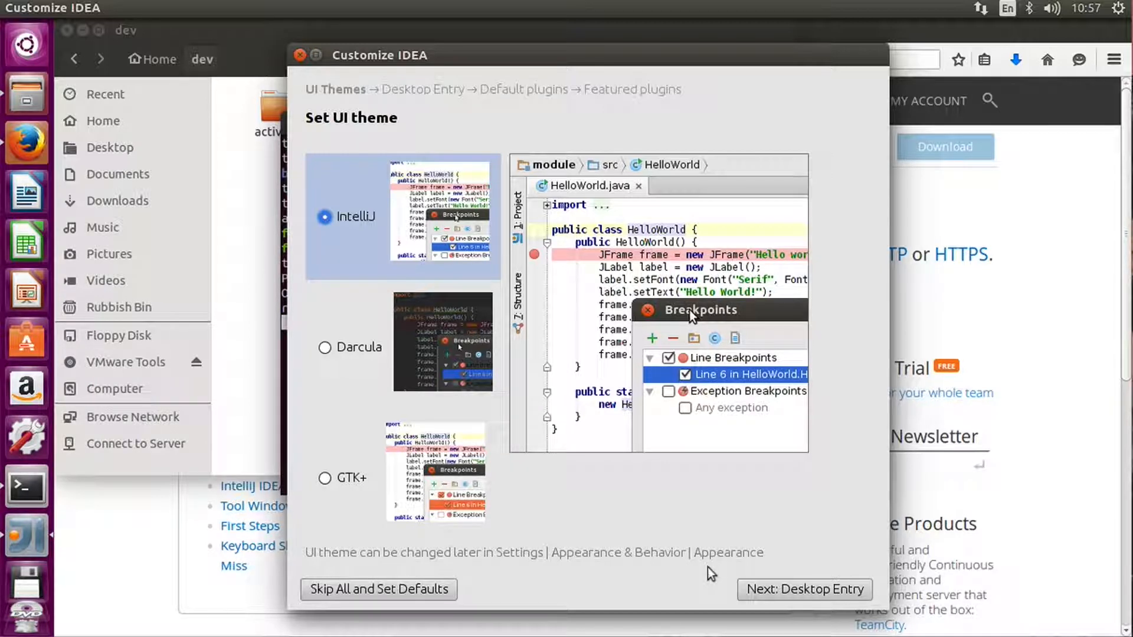
left_click(785, 591)
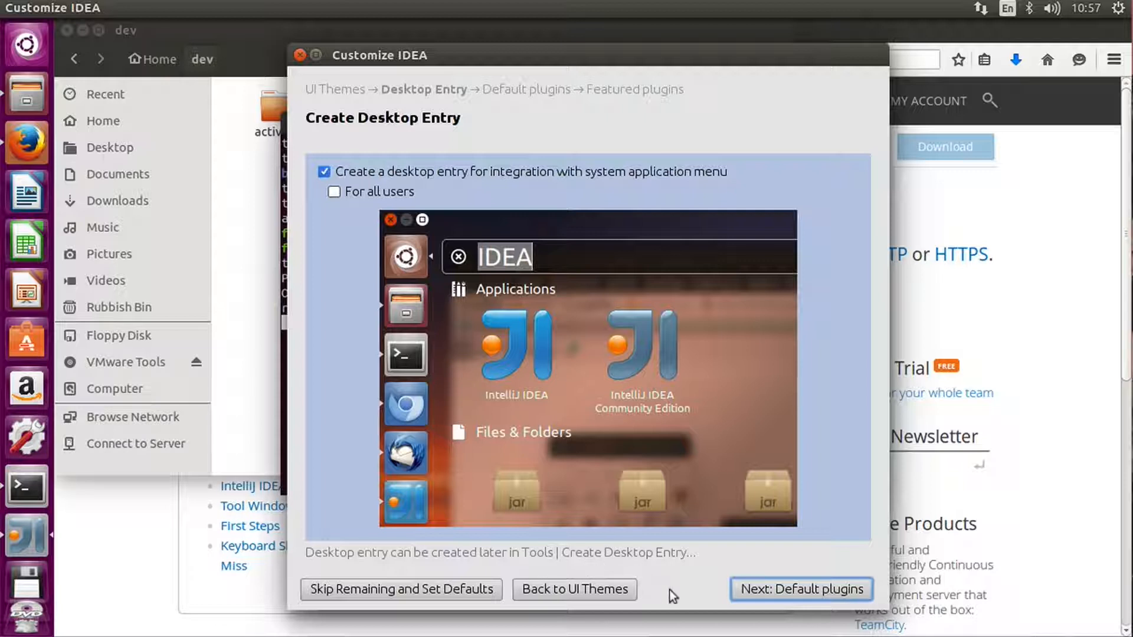
Accept the desktop entry and default plugin settings, then start using IntelliJ IDEA without installing featured plugins.
left_click(757, 589)
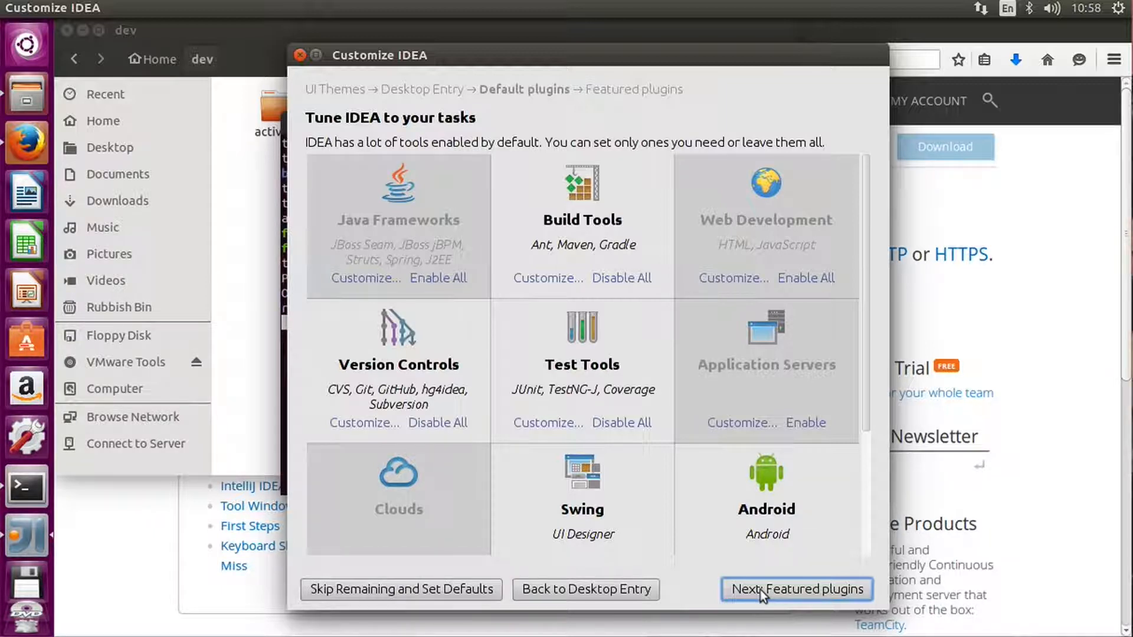
left_click(760, 589)
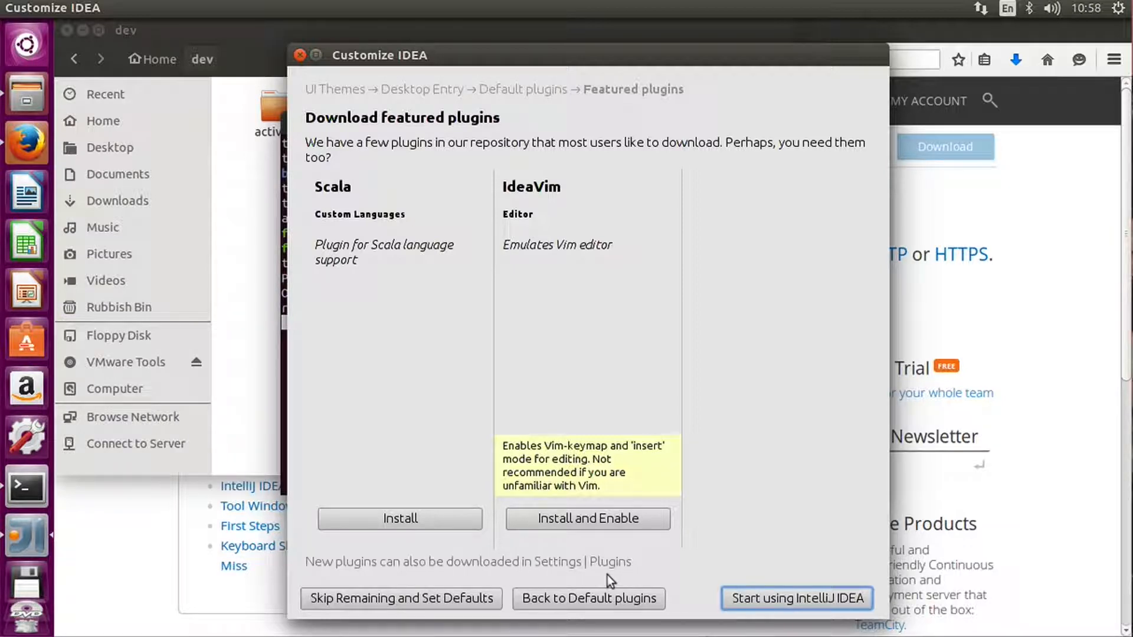
left_click(766, 597)
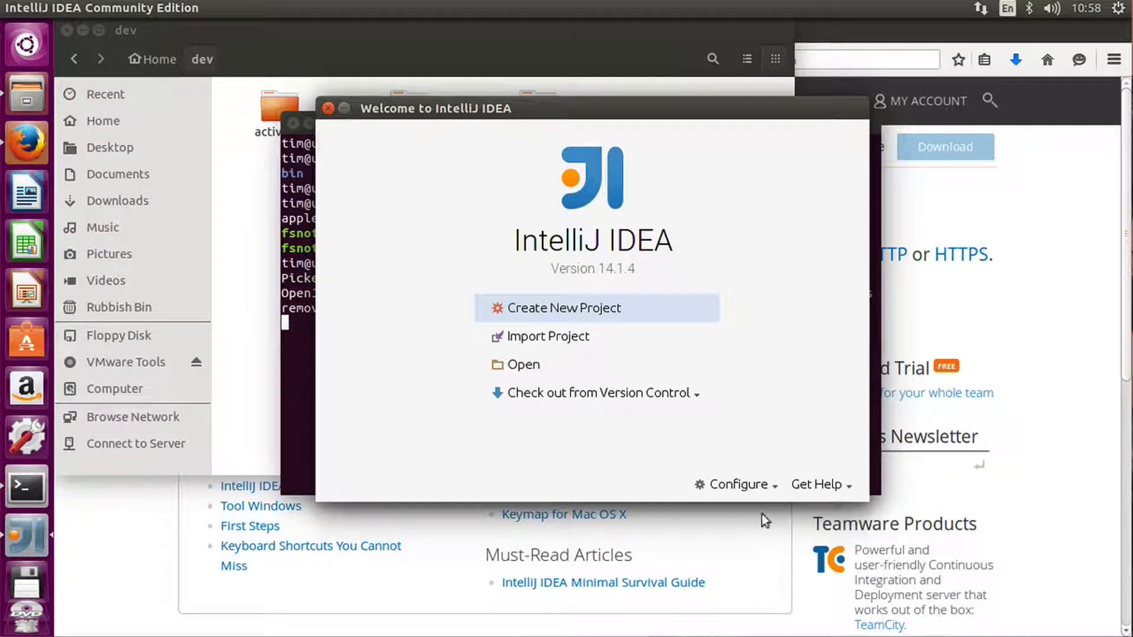
In the default project structure, add the JDK at /usr/lib/jvm/java-8-openjdk-amd64 as the project SDK.
left_click(766, 487)
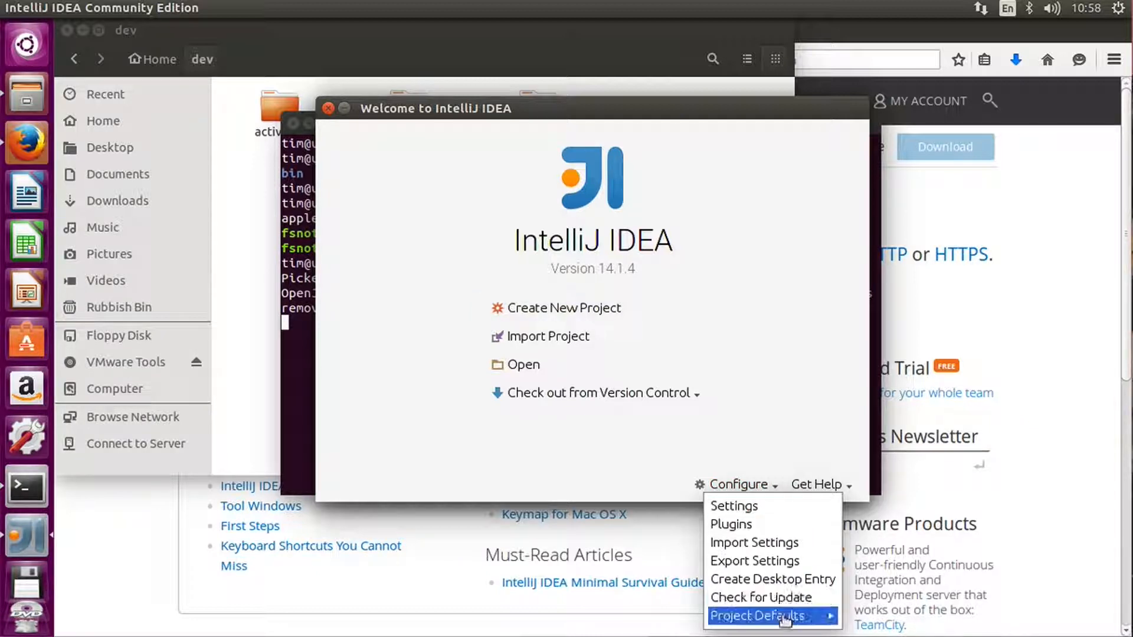
mouse_move(785, 616)
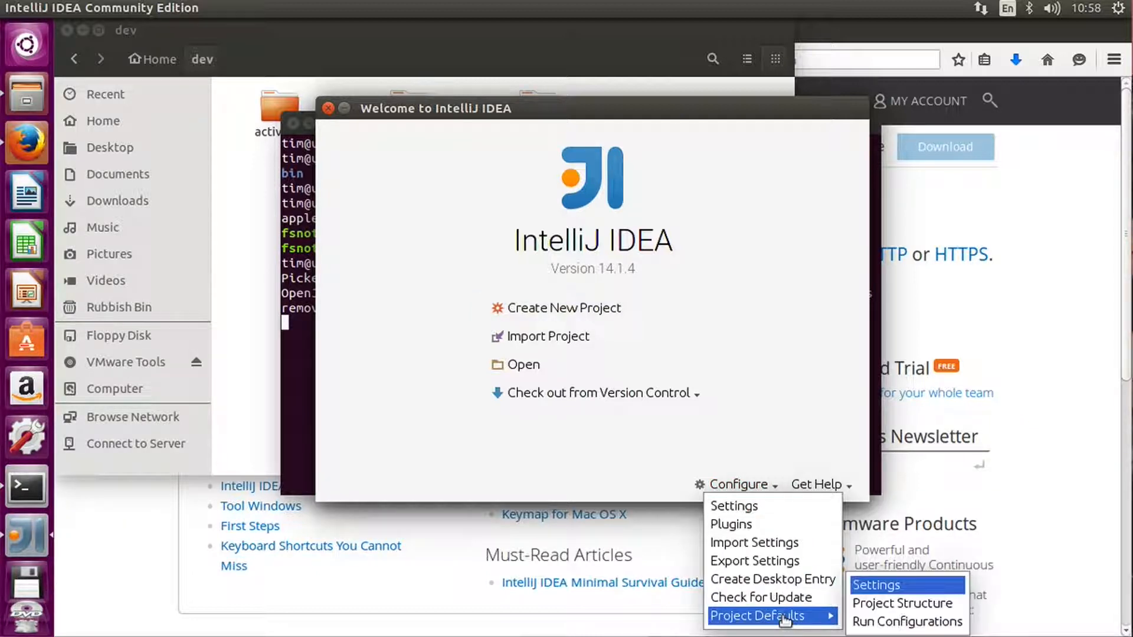
left_click(921, 604)
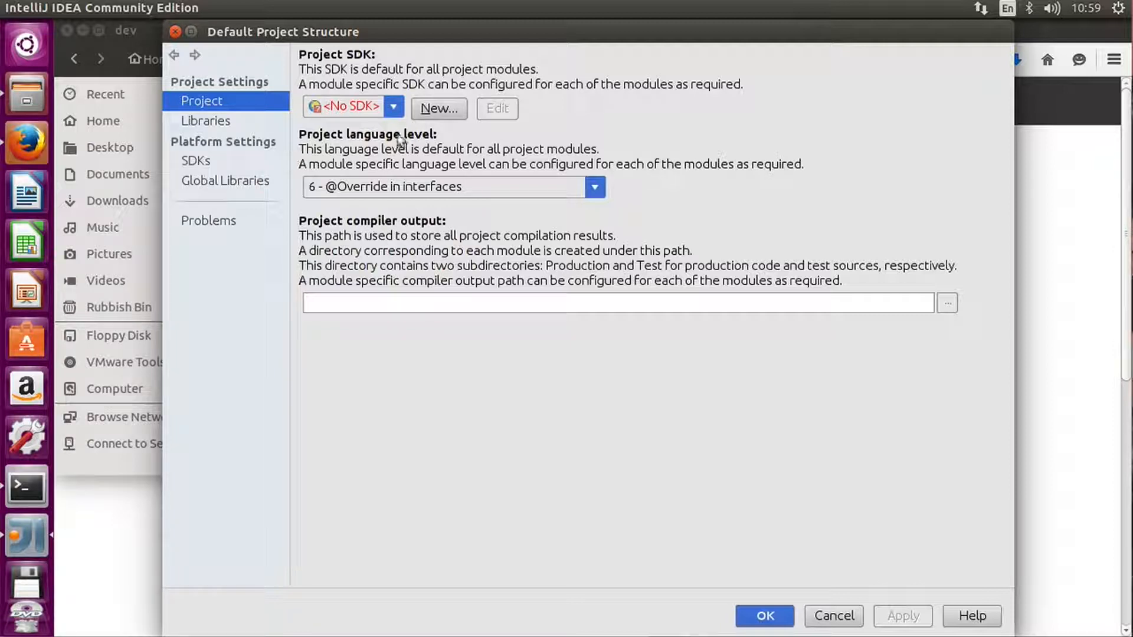
left_click(427, 112)
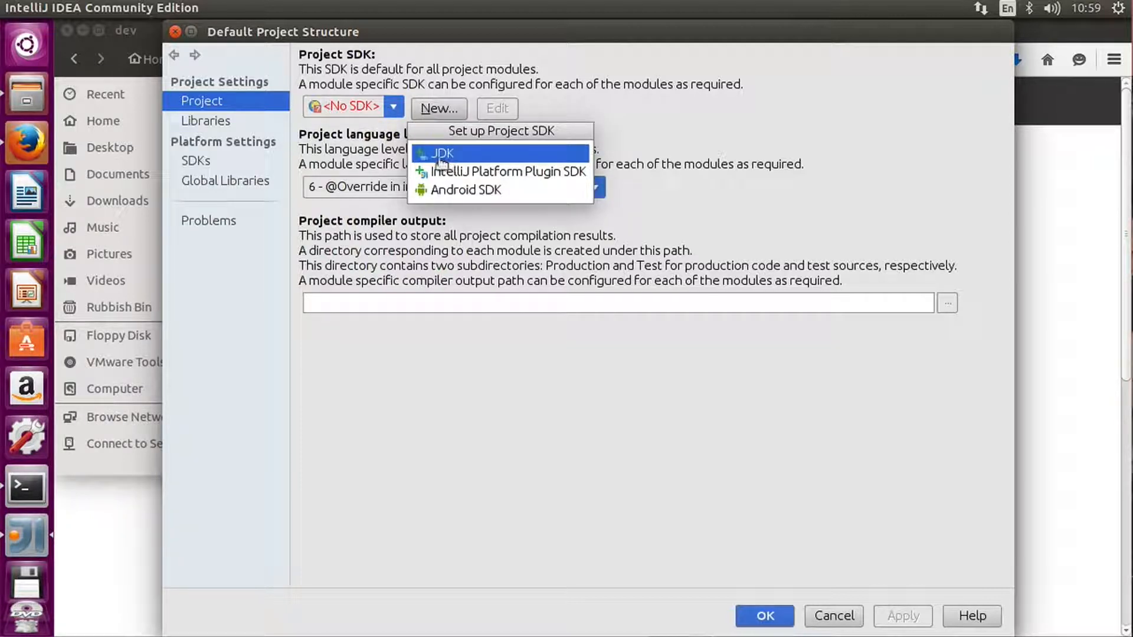
left_click(438, 157)
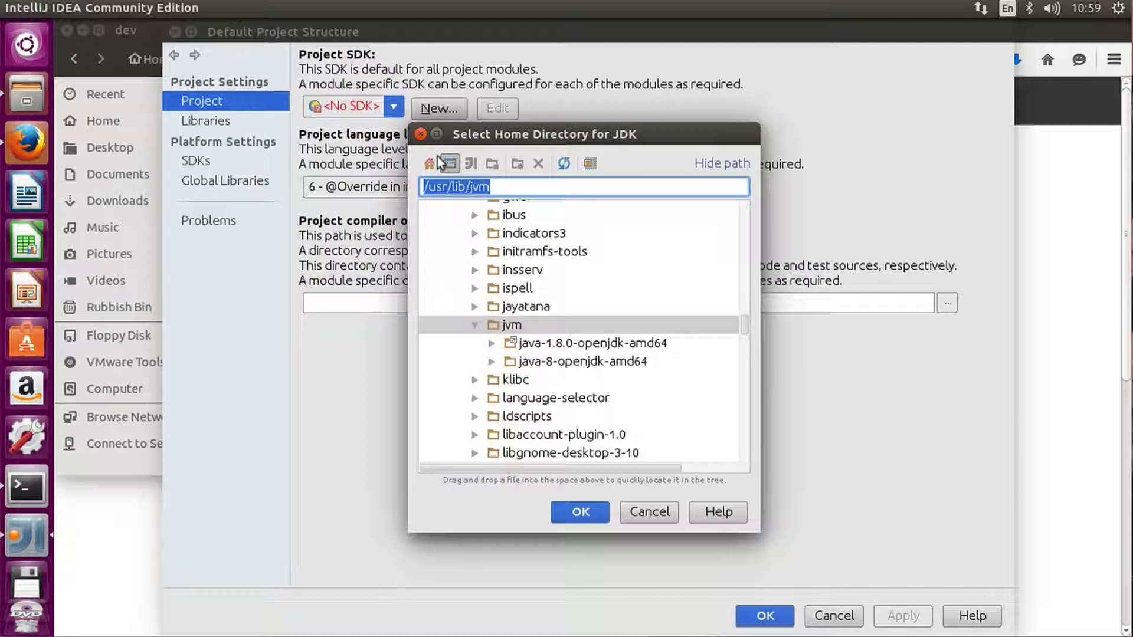
left_click(557, 364)
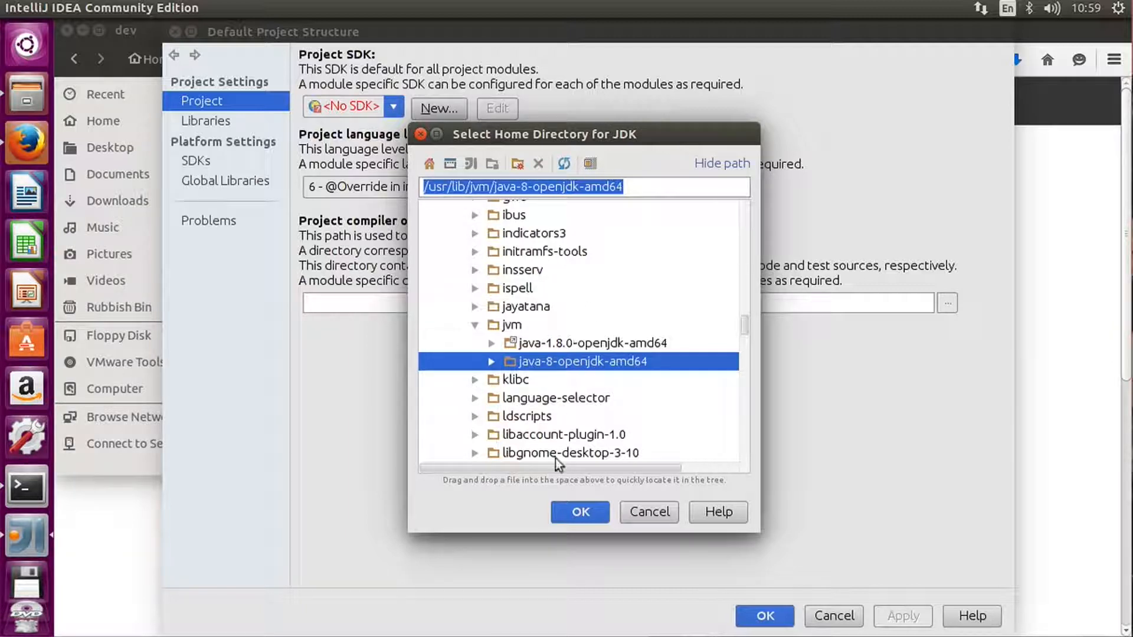
left_click(570, 513)
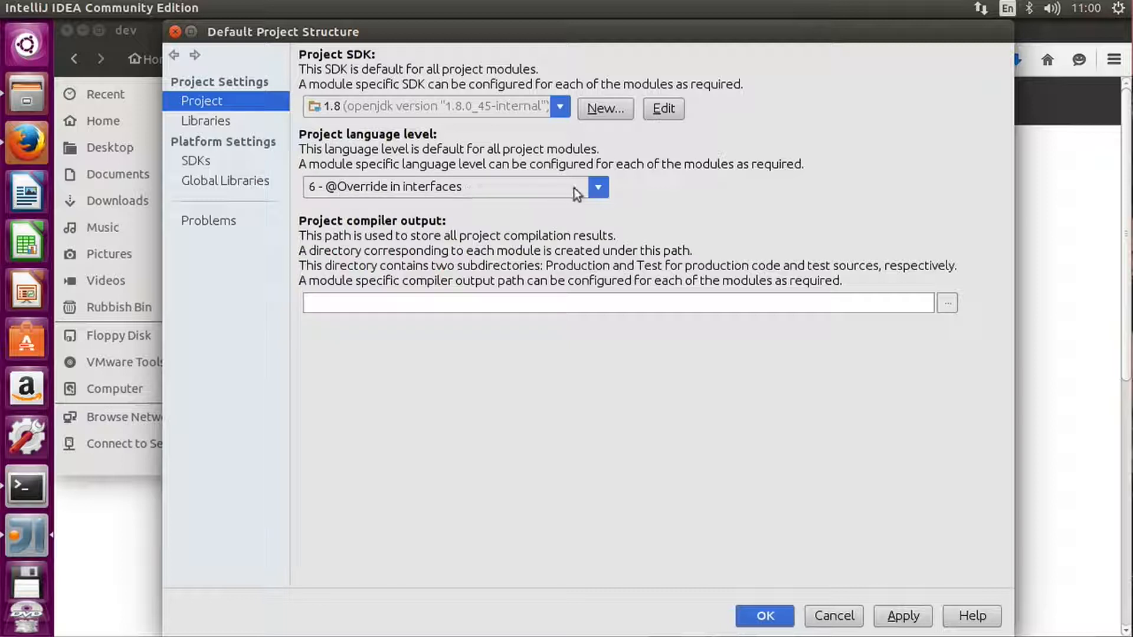
Set the default project language level to "8 - Lambdas, type annotations etc." and save the default project structure.
left_click(599, 187)
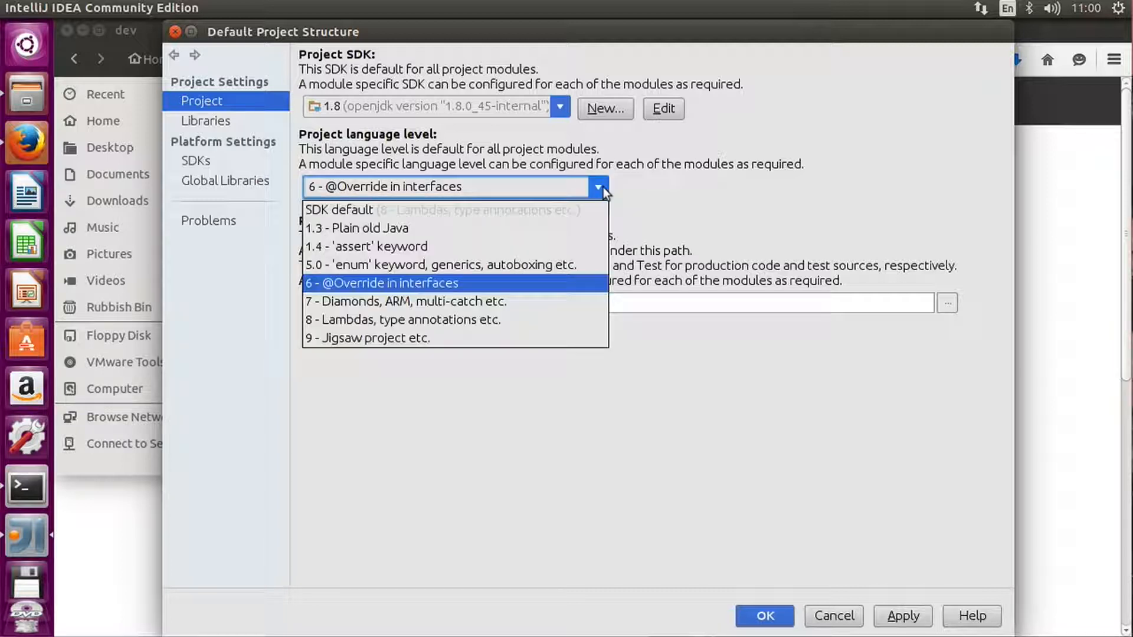
left_click(470, 317)
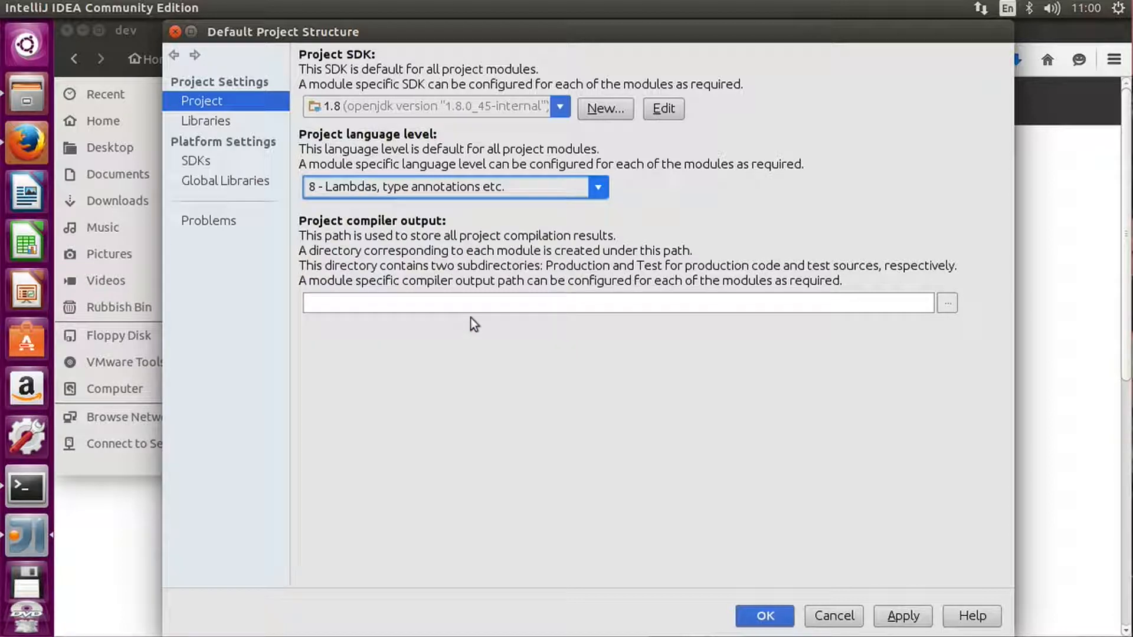
left_click(772, 618)
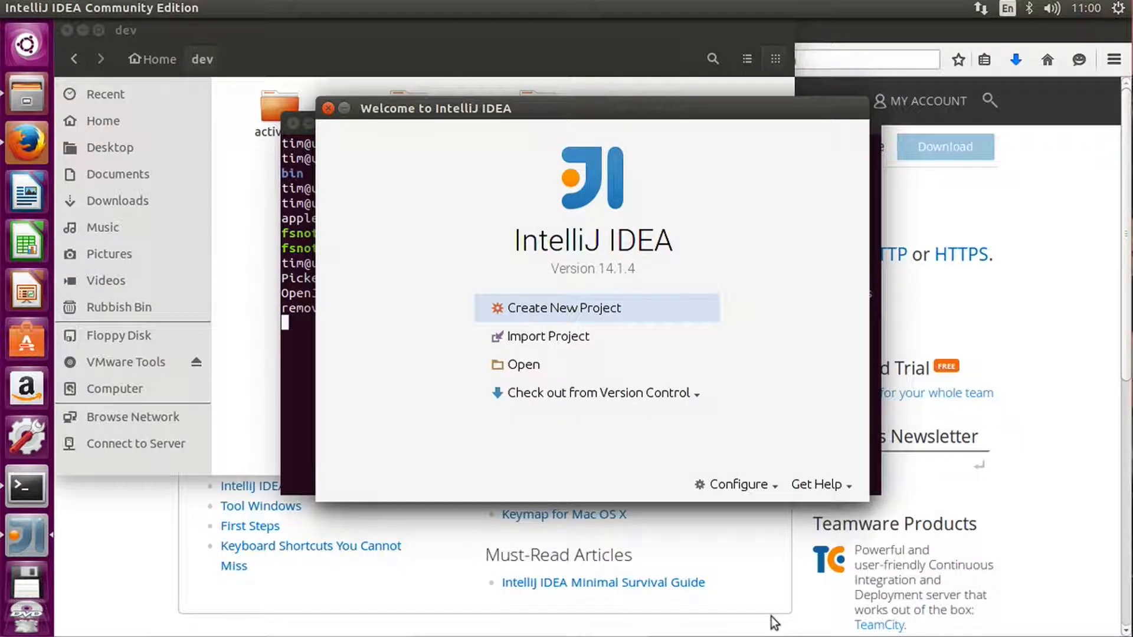